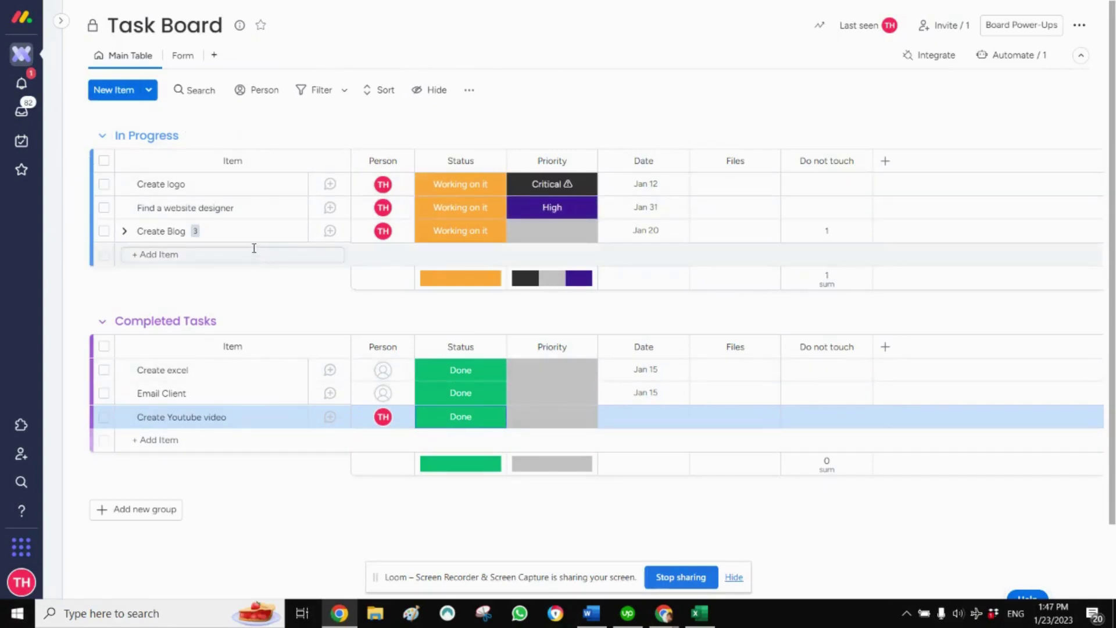
- Drag Create Blog into Completed Tasks and back to In Progress, then view its status choices
left_click_drag(242, 239, 234, 431)
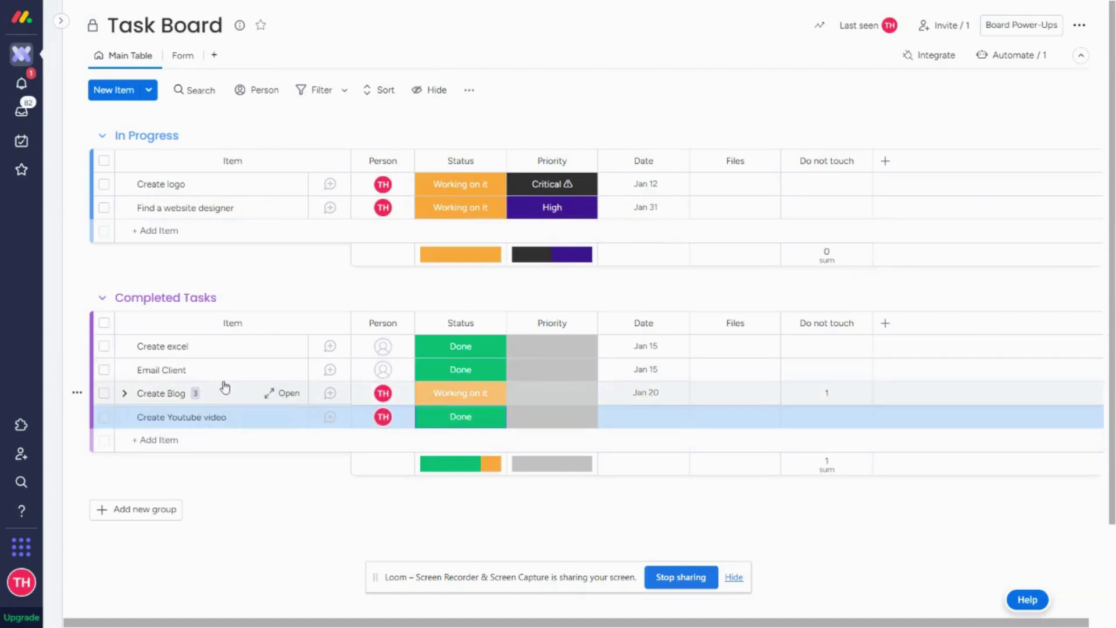
left_click_drag(222, 391, 221, 231)
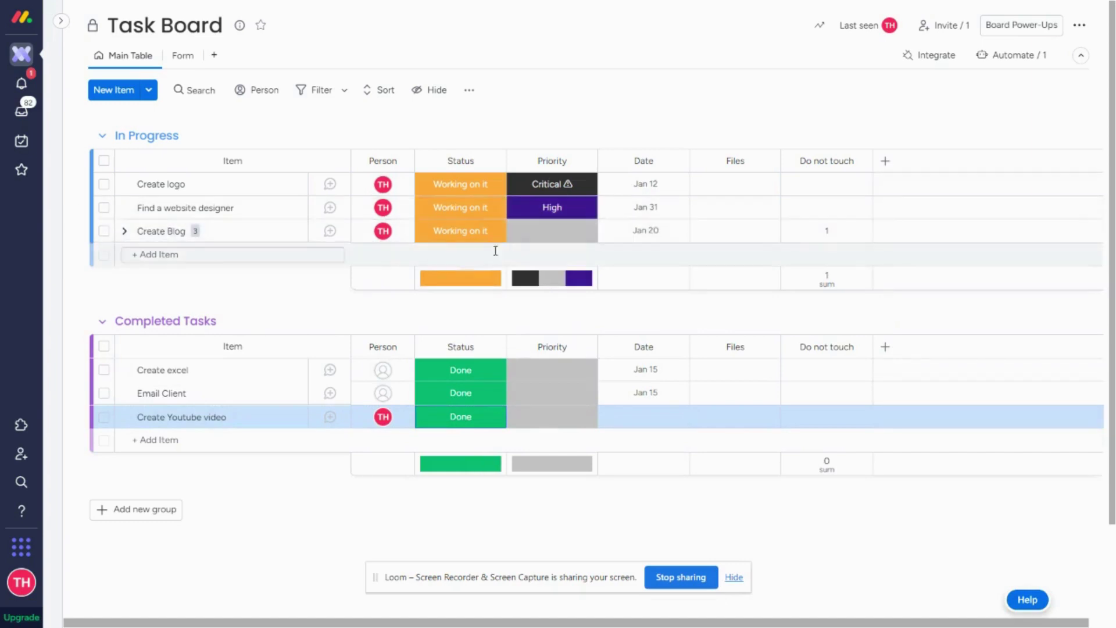
left_click(461, 235)
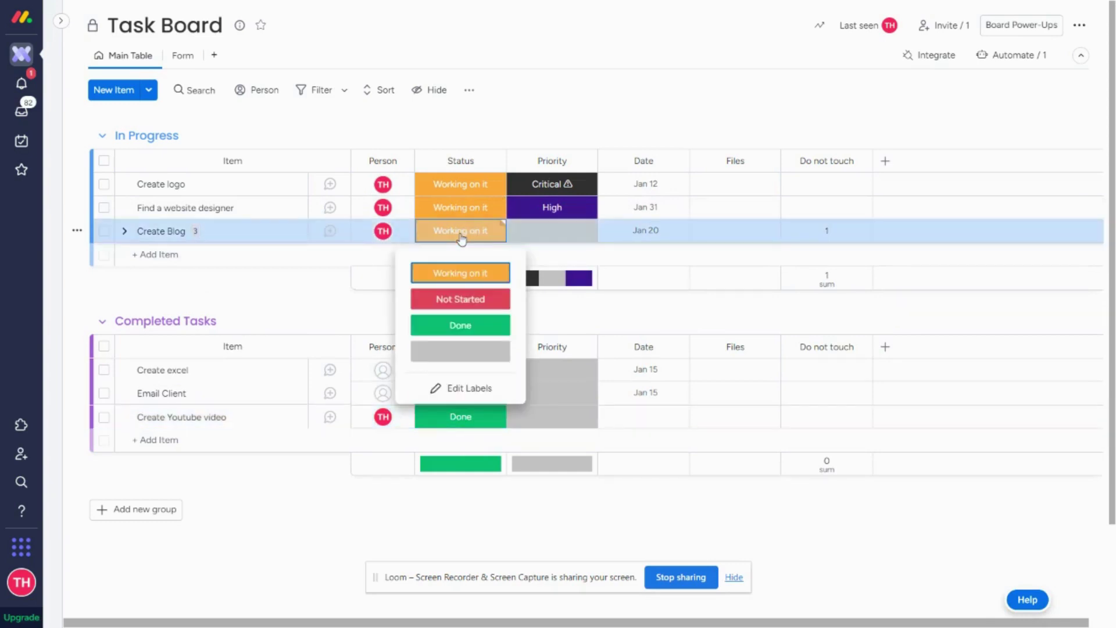
- Go from the board's automations to the Automations Center's Move Item templates
left_click(1000, 56)
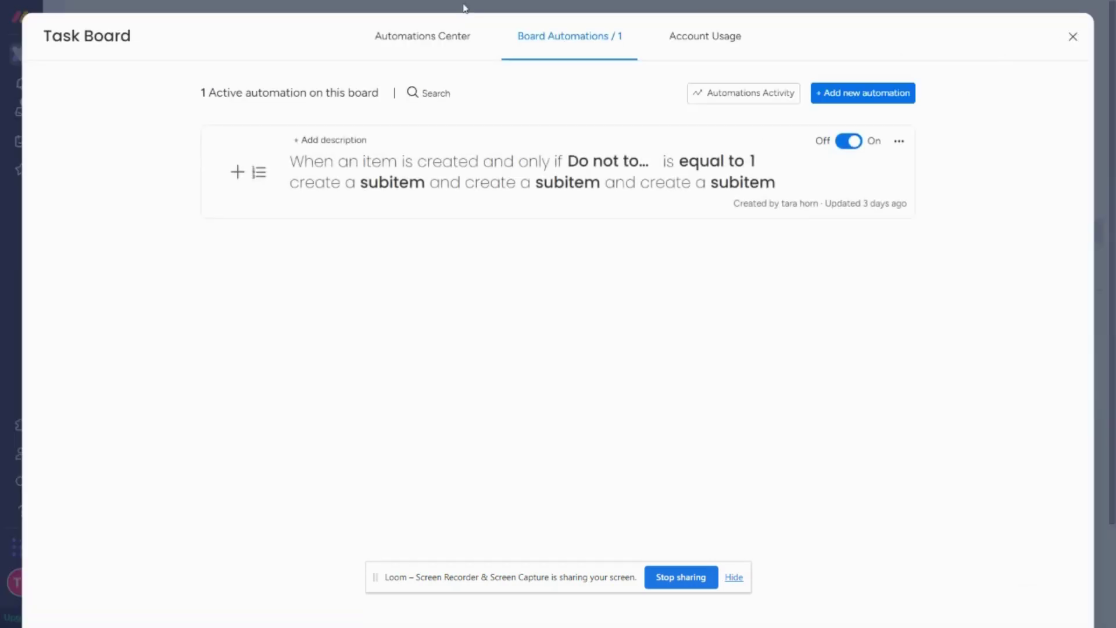
left_click(427, 39)
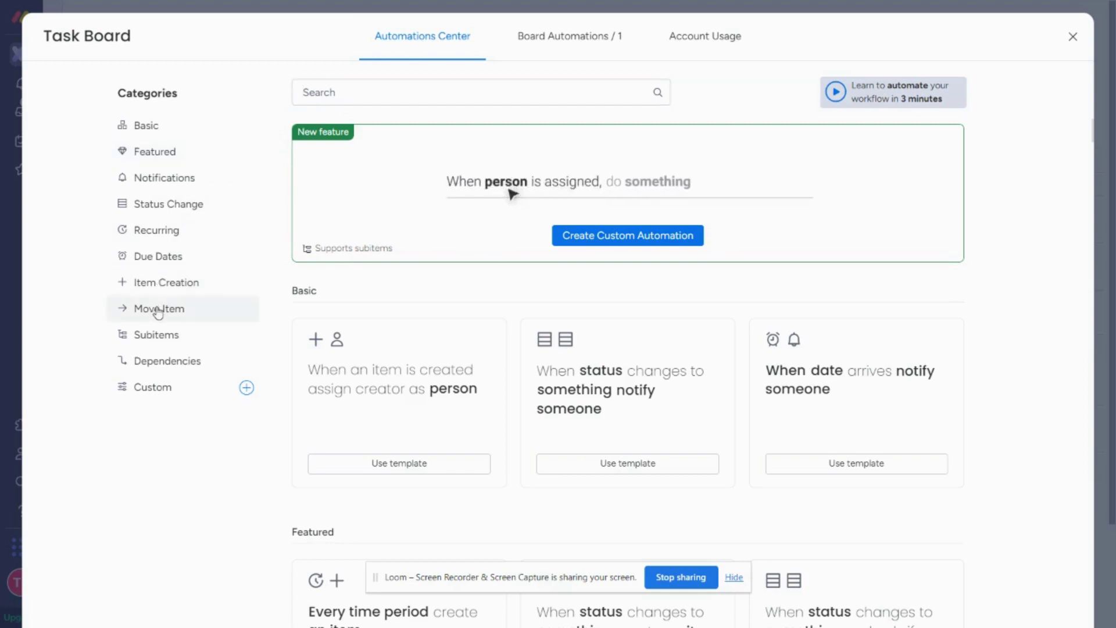
scroll(538, 343, "down", 1)
scroll(538, 343, "down", 15)
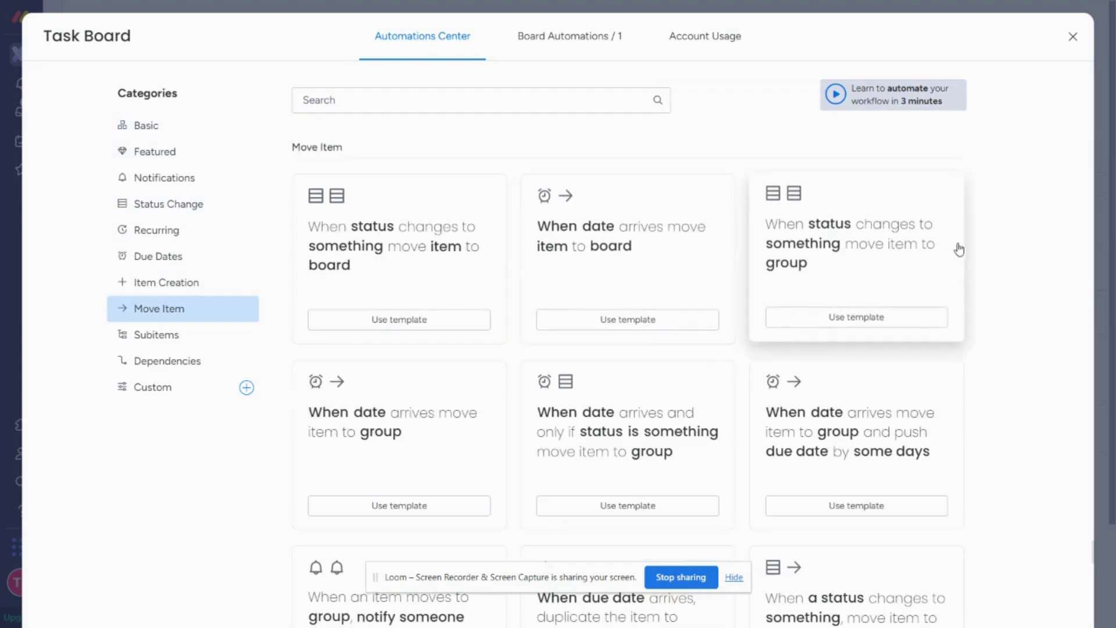
- Fill the status-change move-to-group template with Status, Done and Completed Tasks, then create it
left_click(840, 254)
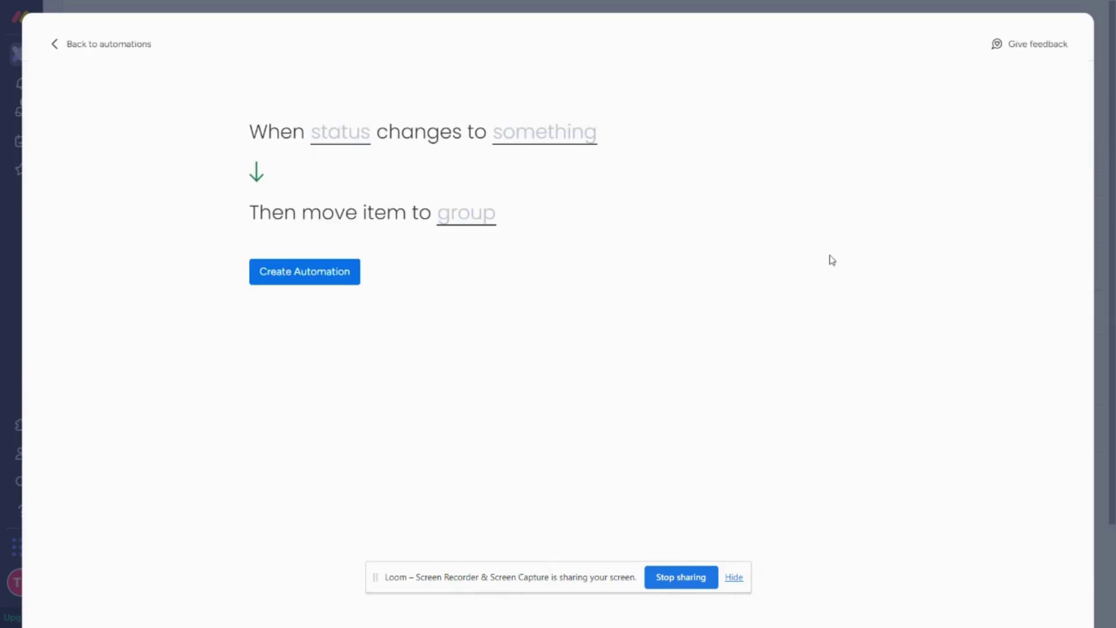
left_click(343, 142)
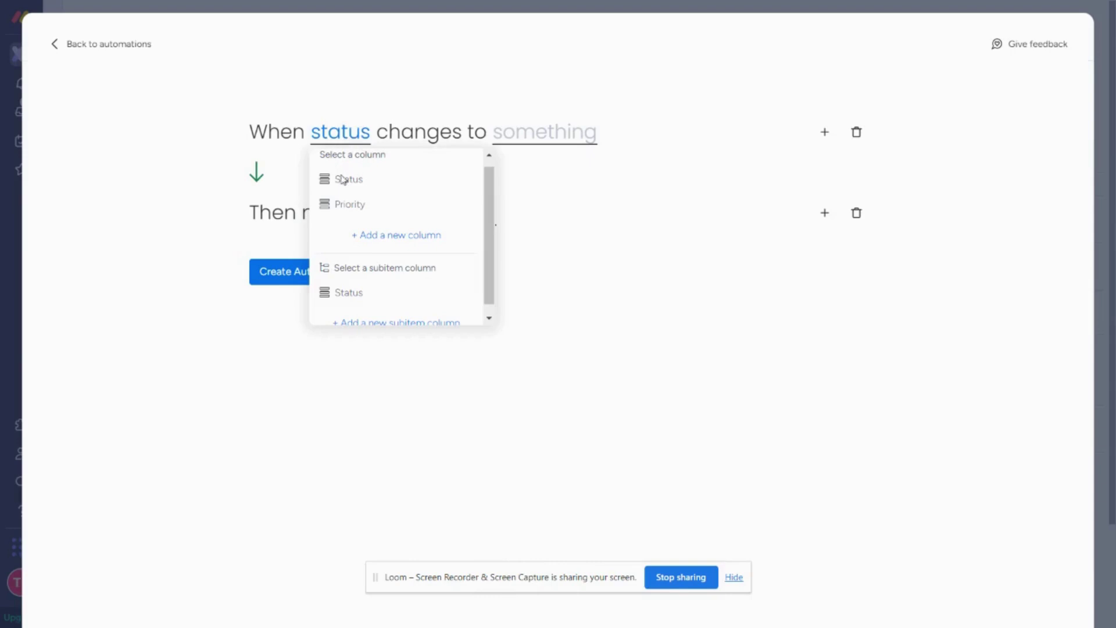
left_click(544, 142)
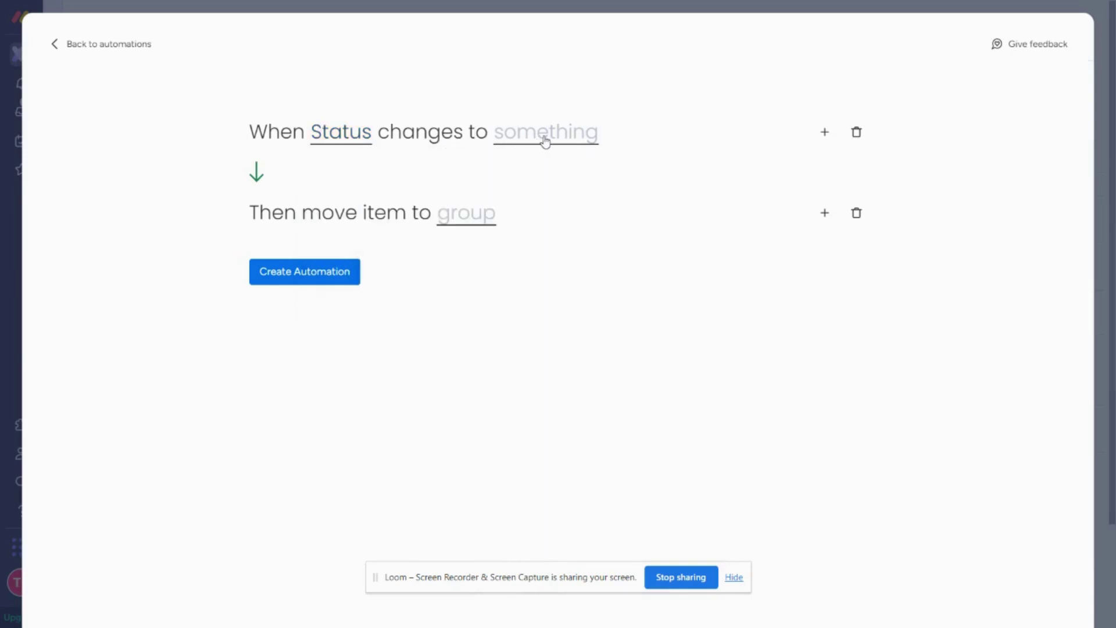
left_click(545, 141)
left_click(547, 141)
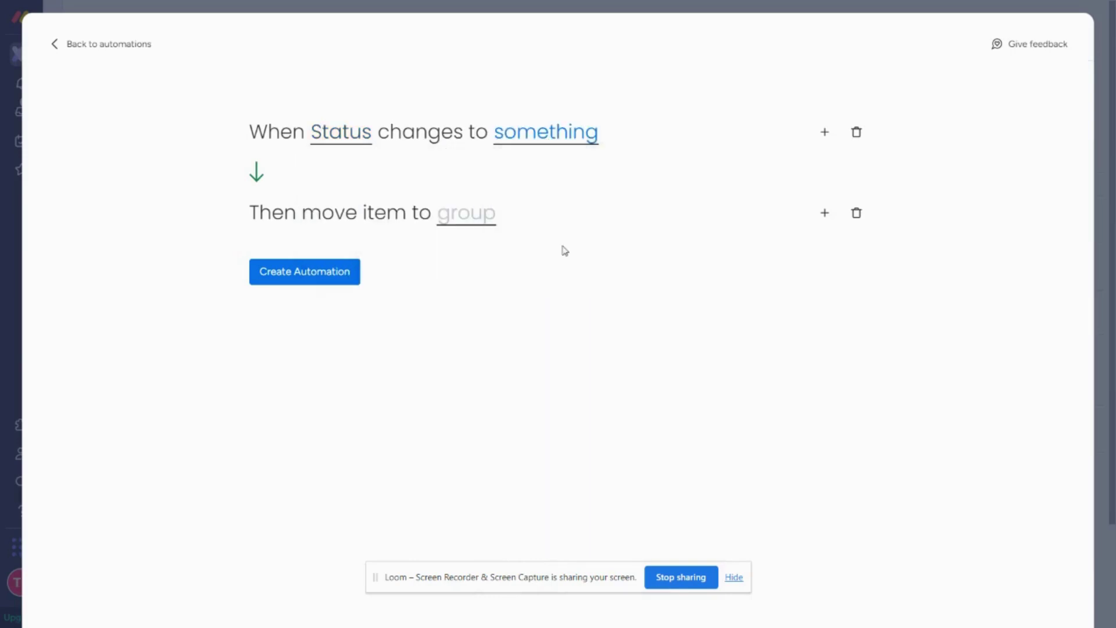
left_click(560, 144)
left_click(546, 269)
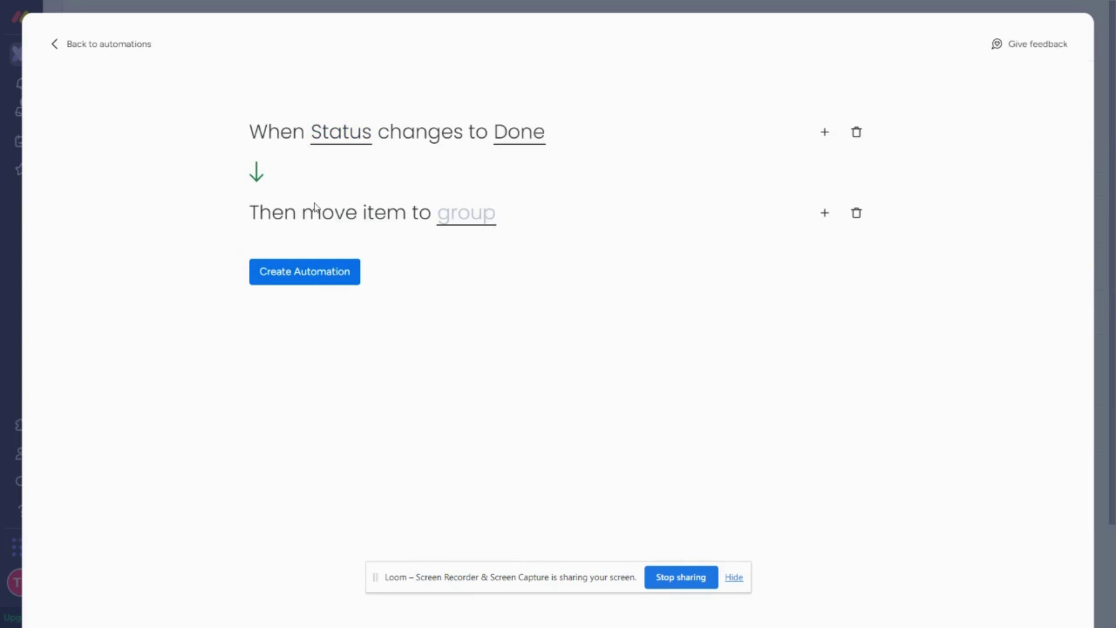
left_click(465, 218)
left_click(476, 312)
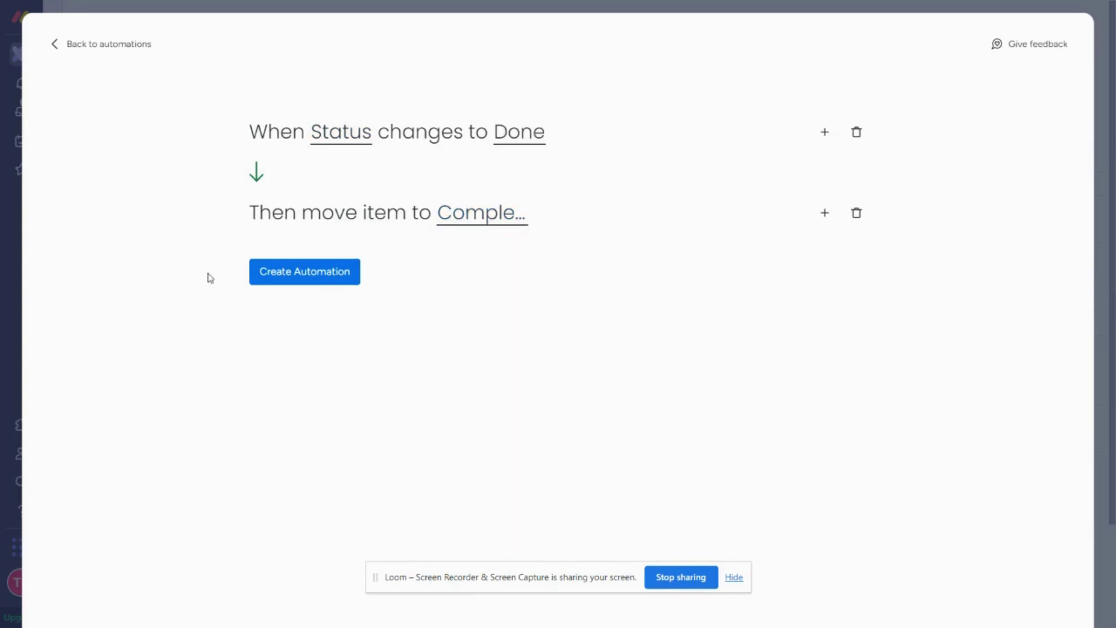
left_click(299, 272)
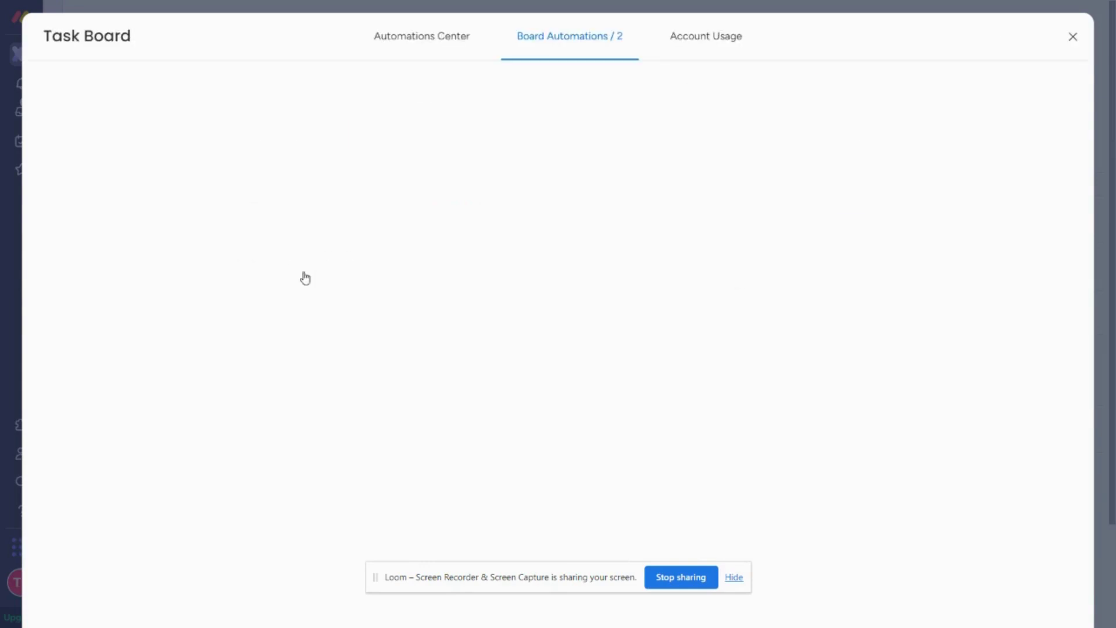
- Close the automations and set Create Blog's status to Done
left_click(1074, 37)
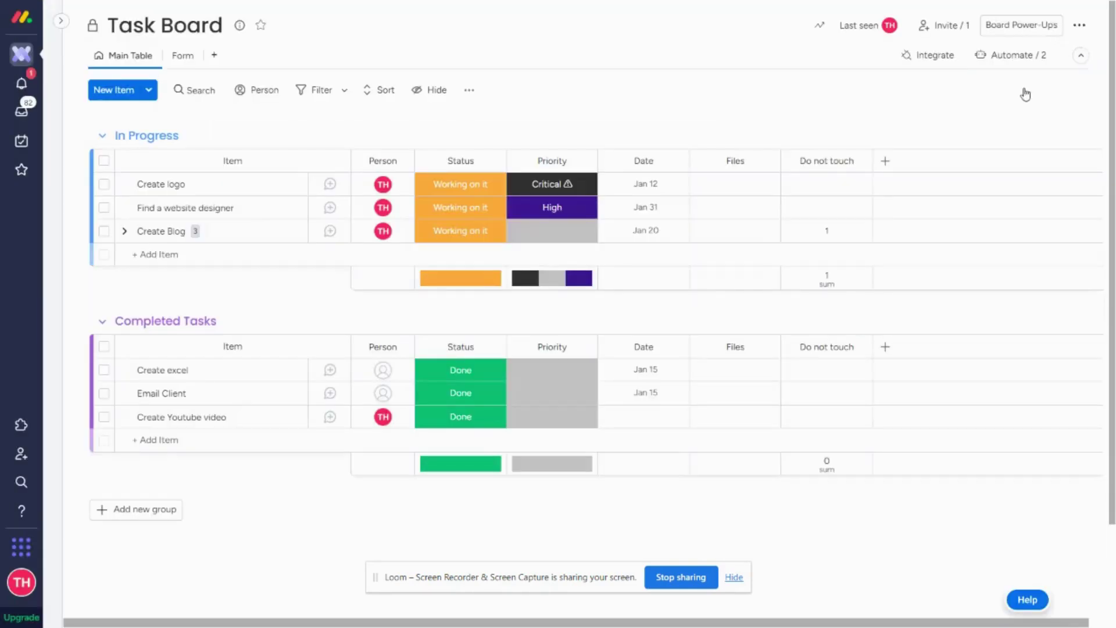
left_click(472, 234)
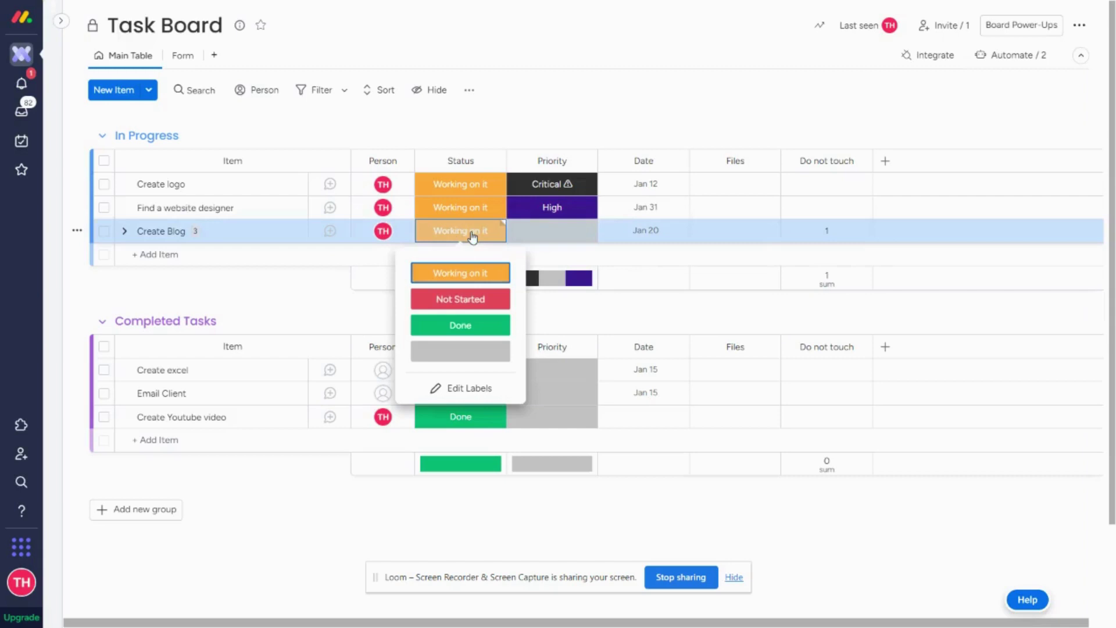
left_click(460, 323)
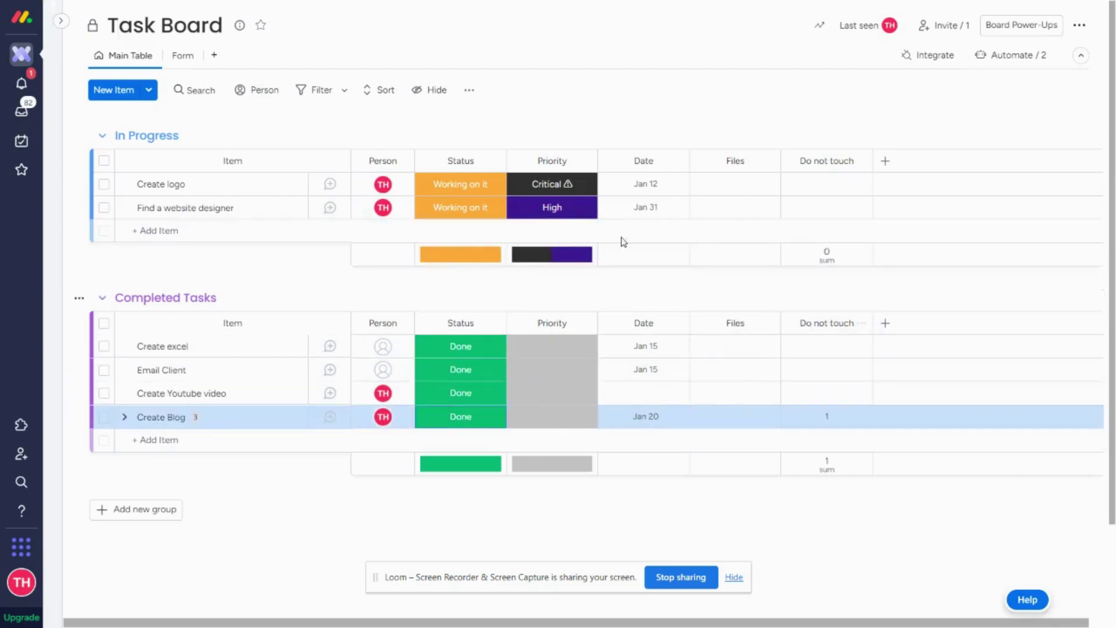
- Switch off the status-Done move automation and begin a new custom automation
left_click(1016, 67)
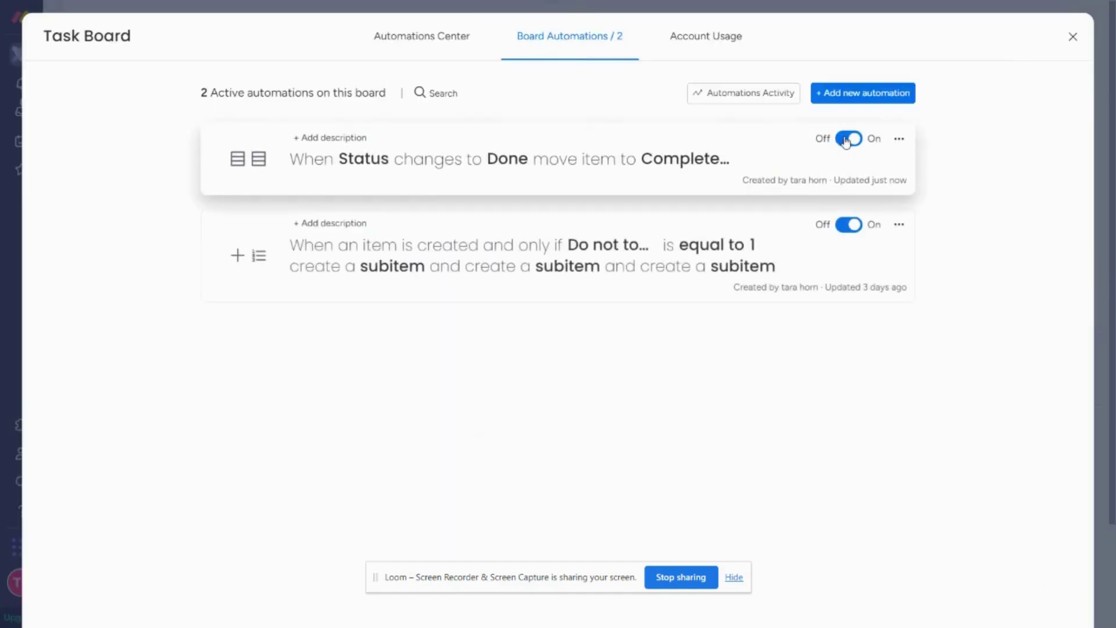
left_click(847, 139)
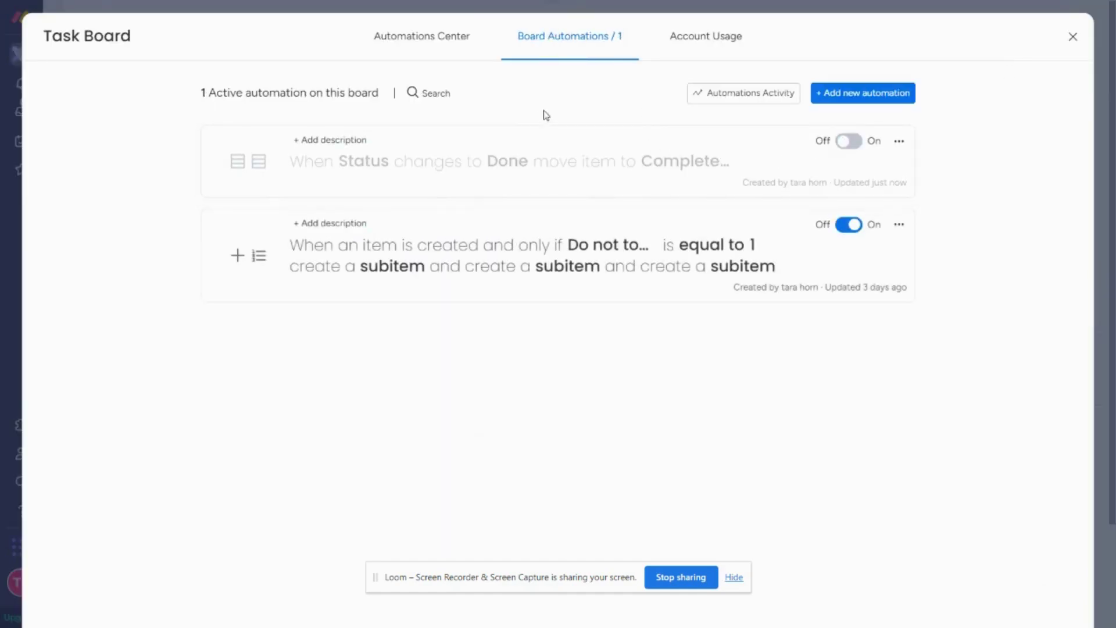
left_click(835, 103)
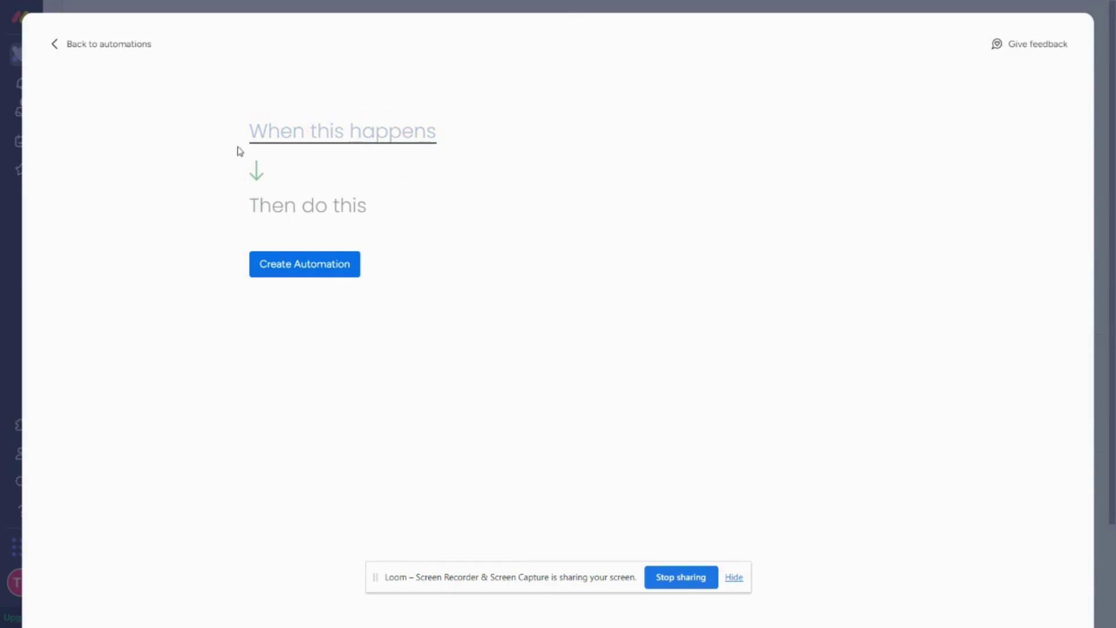
- Set the trigger to when the Status column changes to Done
left_click(314, 139)
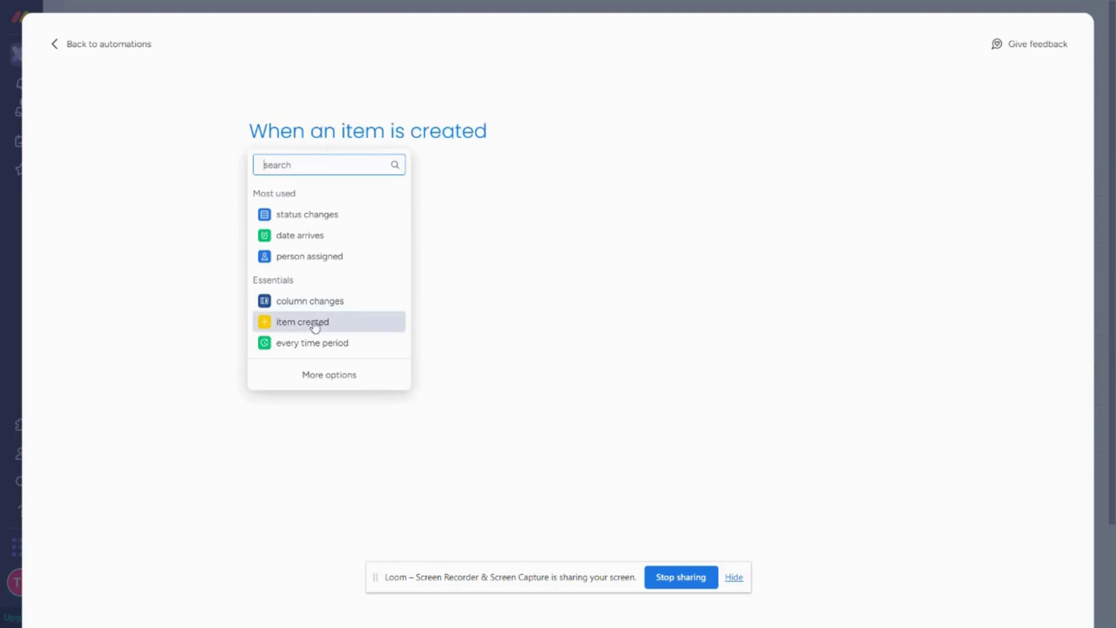
left_click(292, 215)
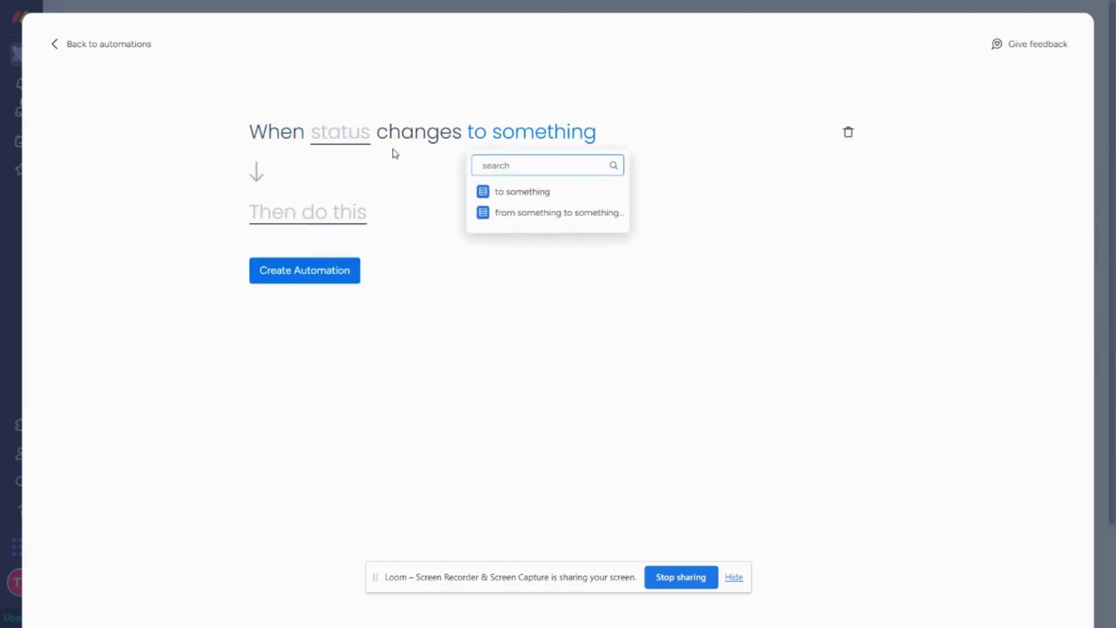
left_click(532, 194)
left_click(337, 140)
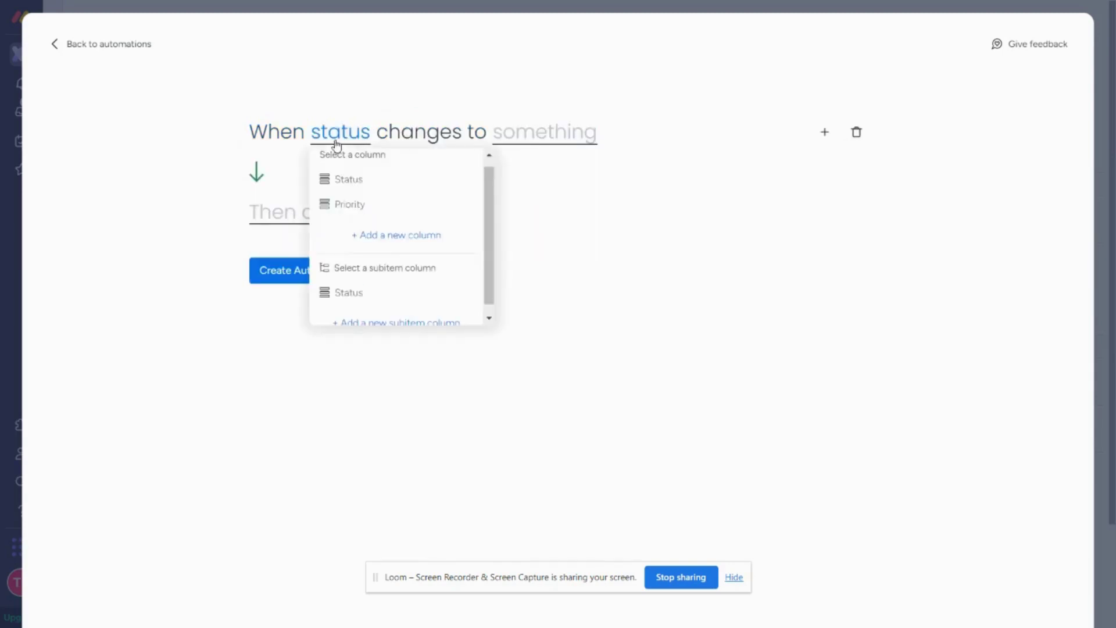
left_click(356, 183)
left_click(514, 137)
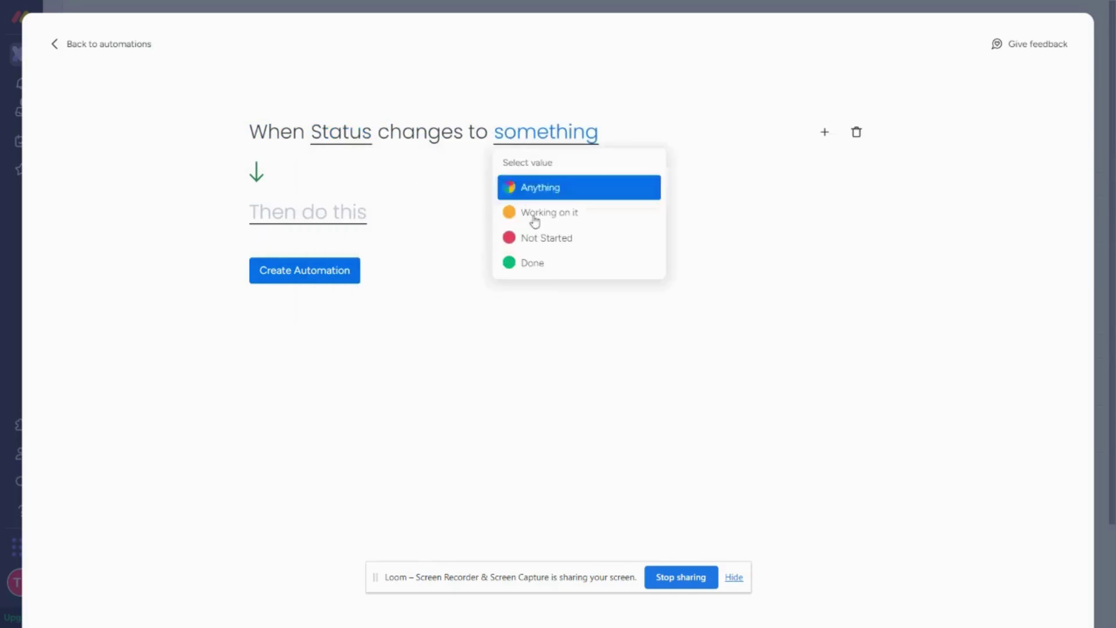
left_click(553, 270)
- Set the action to move the item to the Completed Tasks group
left_click(334, 216)
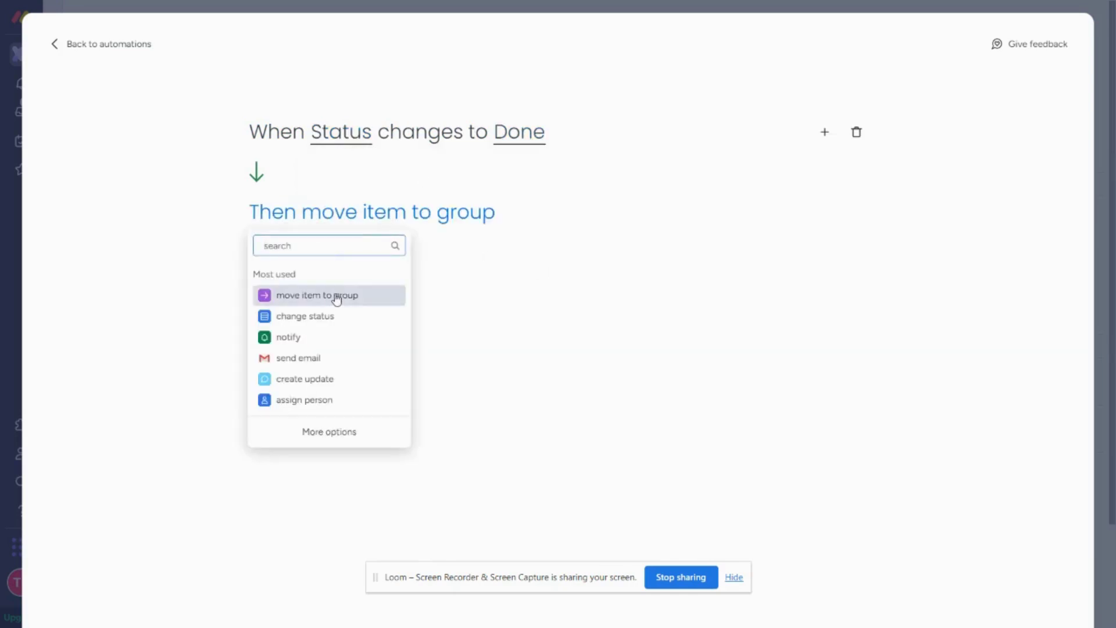
left_click(340, 295)
left_click(467, 217)
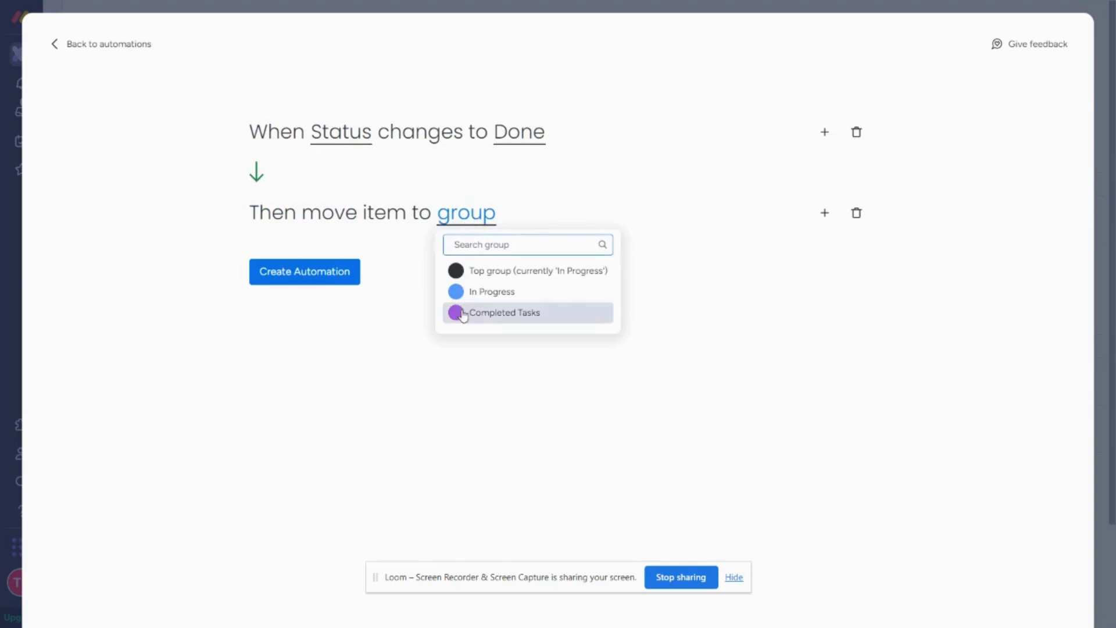
left_click(485, 314)
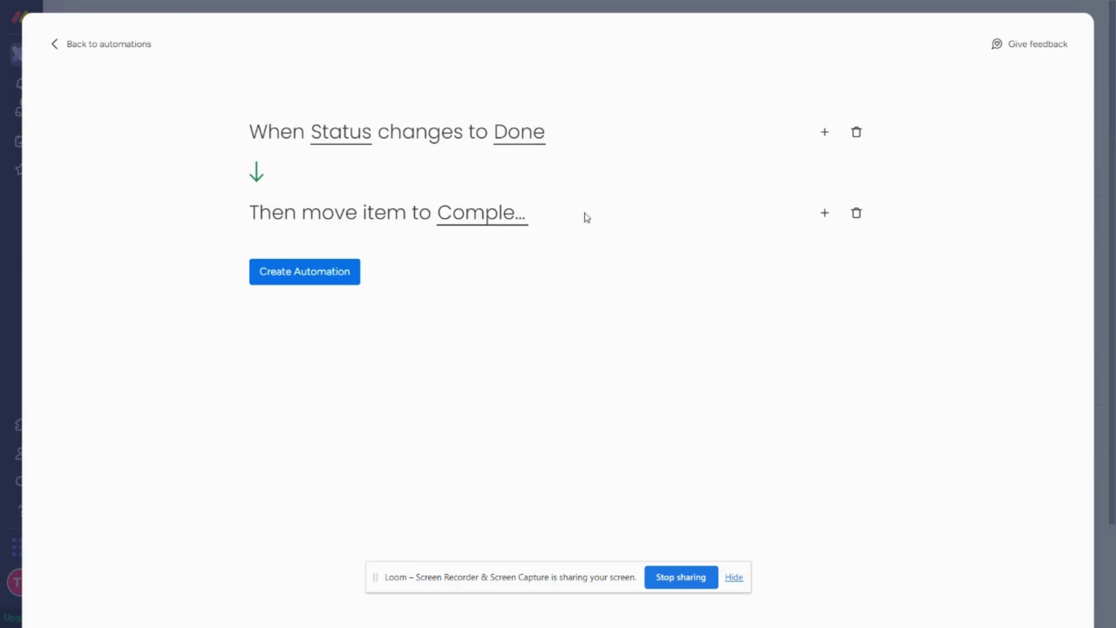
left_click(825, 214)
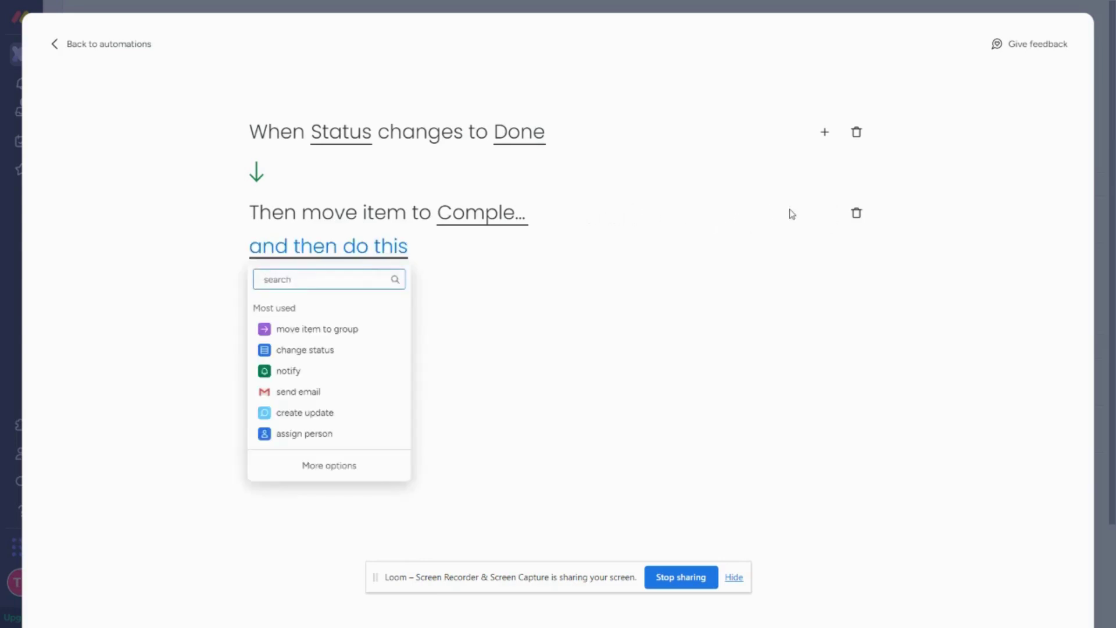
left_click(284, 434)
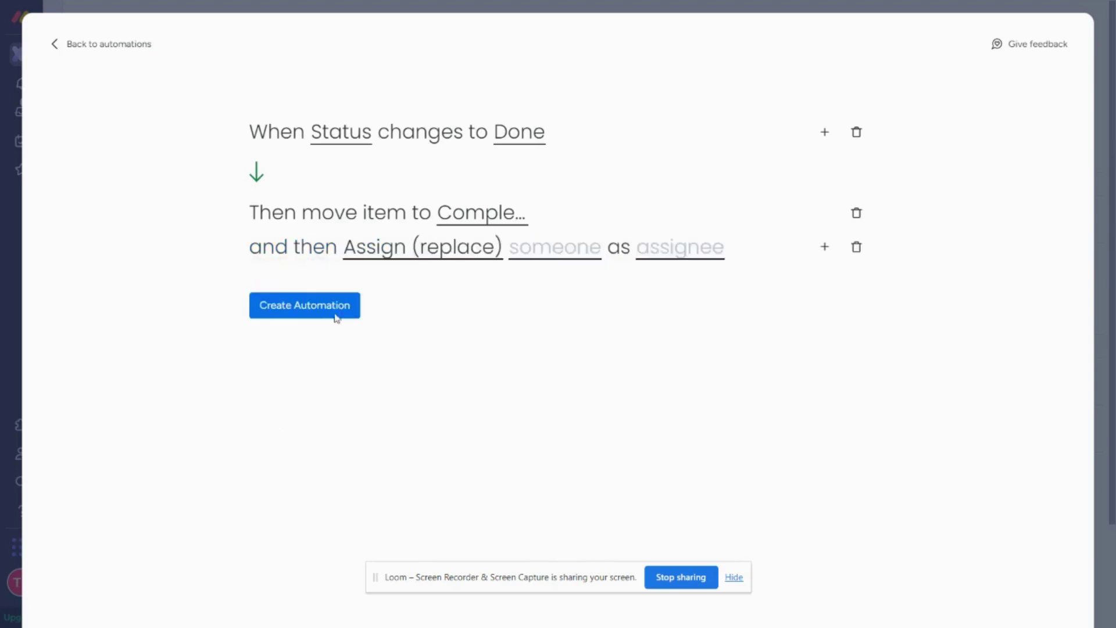
left_click(857, 254)
left_click(826, 214)
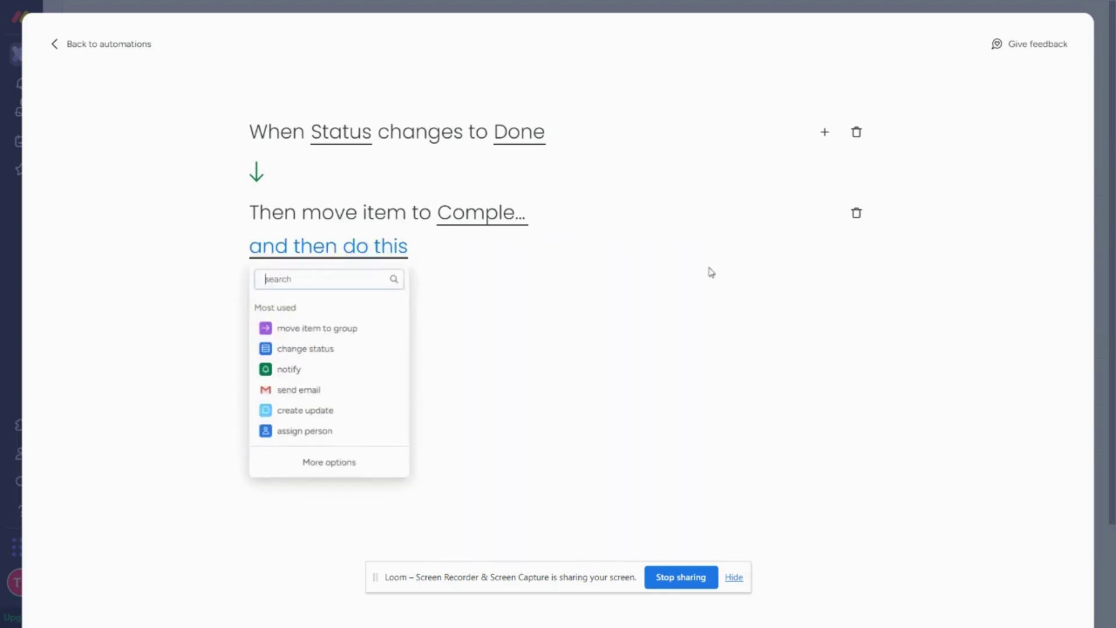
type("clea")
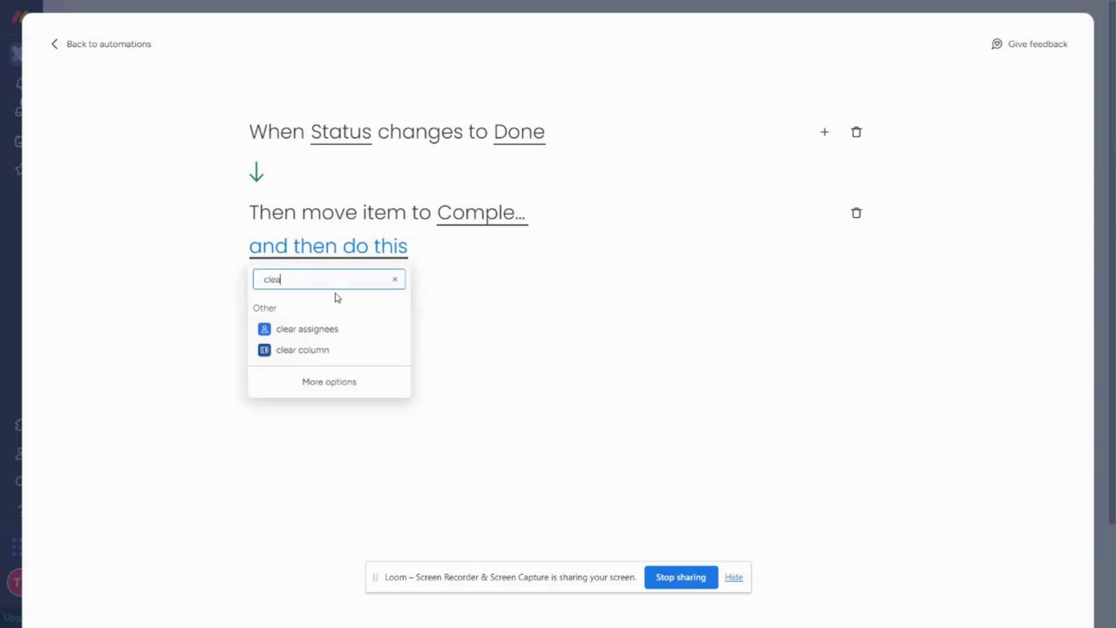
left_click(322, 330)
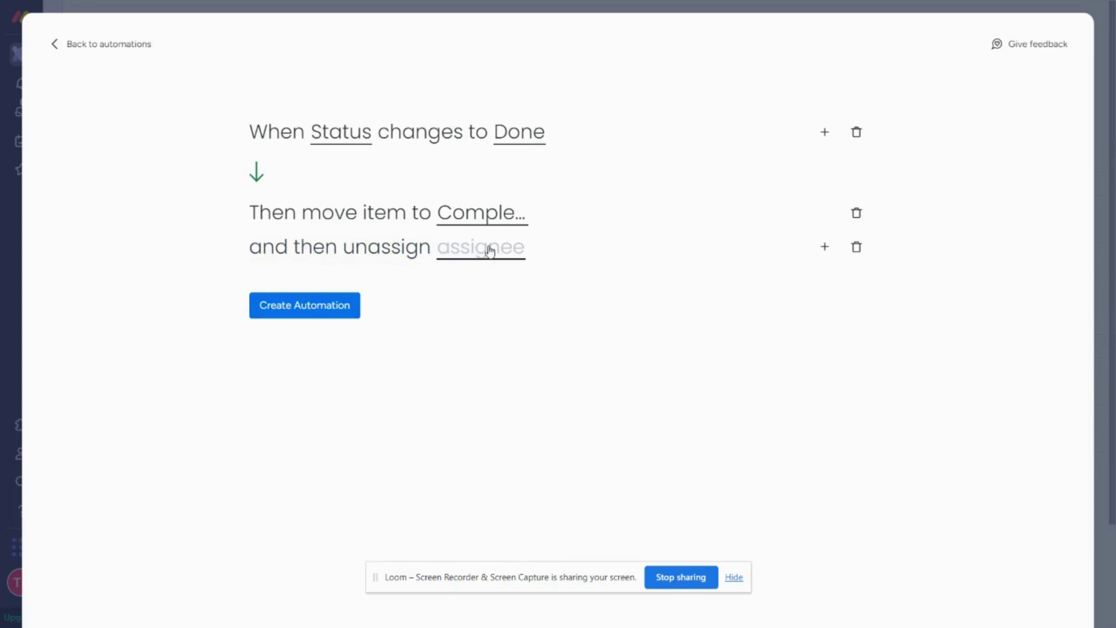
left_click(488, 251)
left_click(476, 304)
left_click(856, 249)
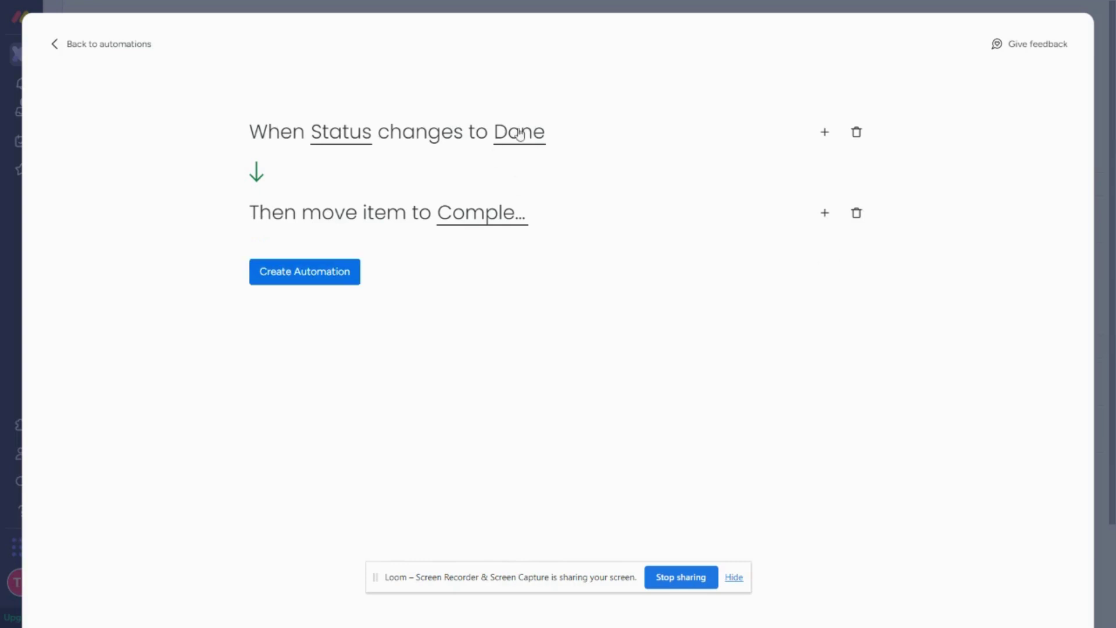
left_click(825, 132)
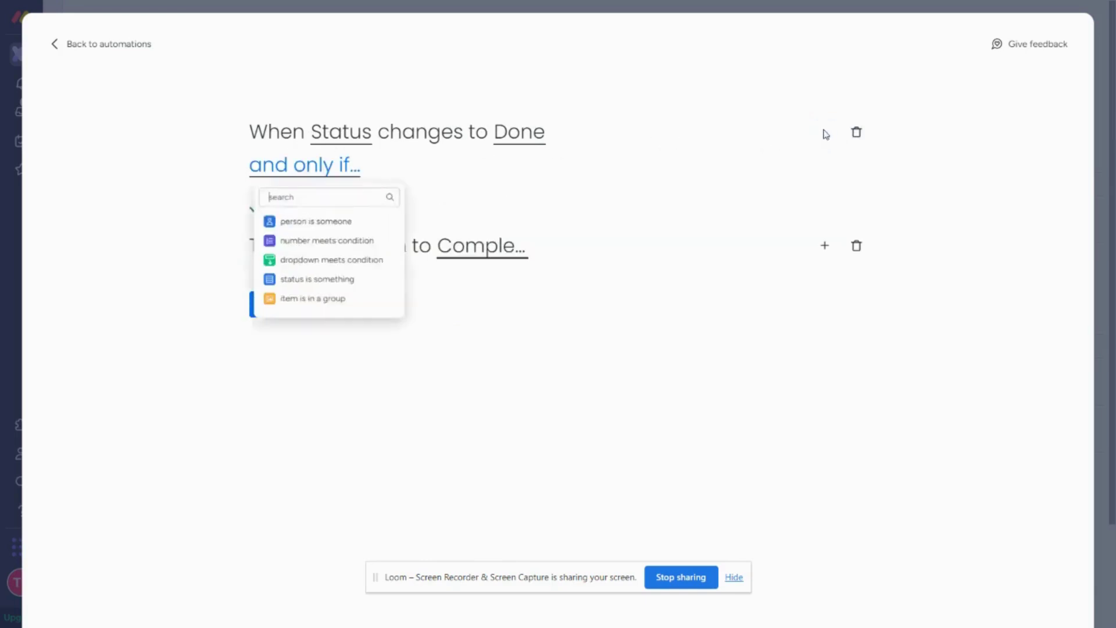
left_click(295, 225)
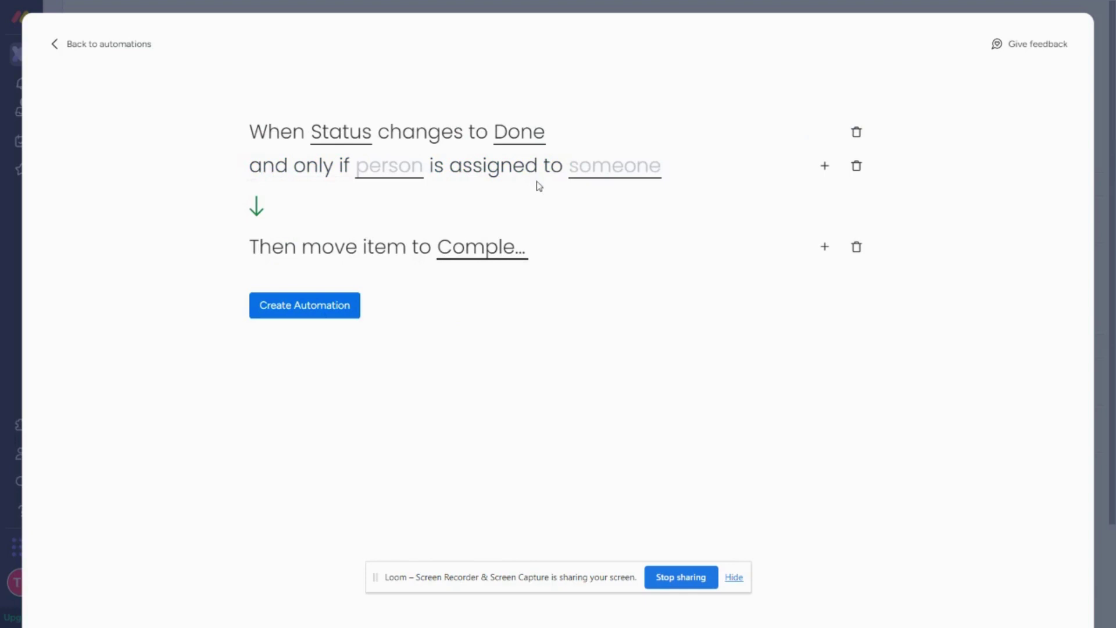
left_click(416, 177)
left_click(388, 223)
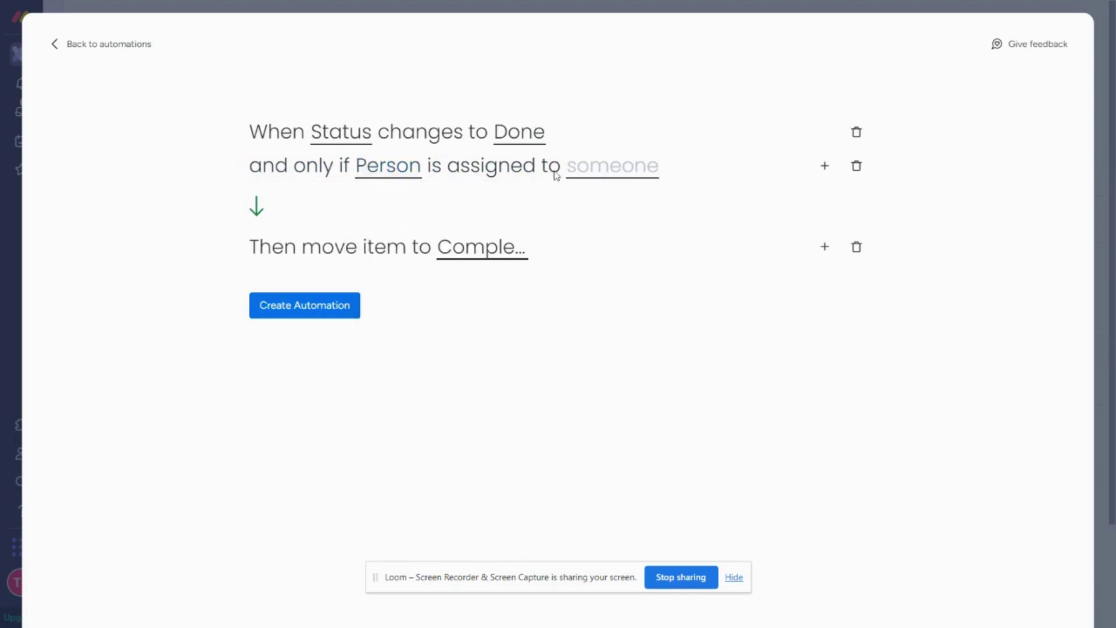
left_click(621, 173)
left_click(611, 228)
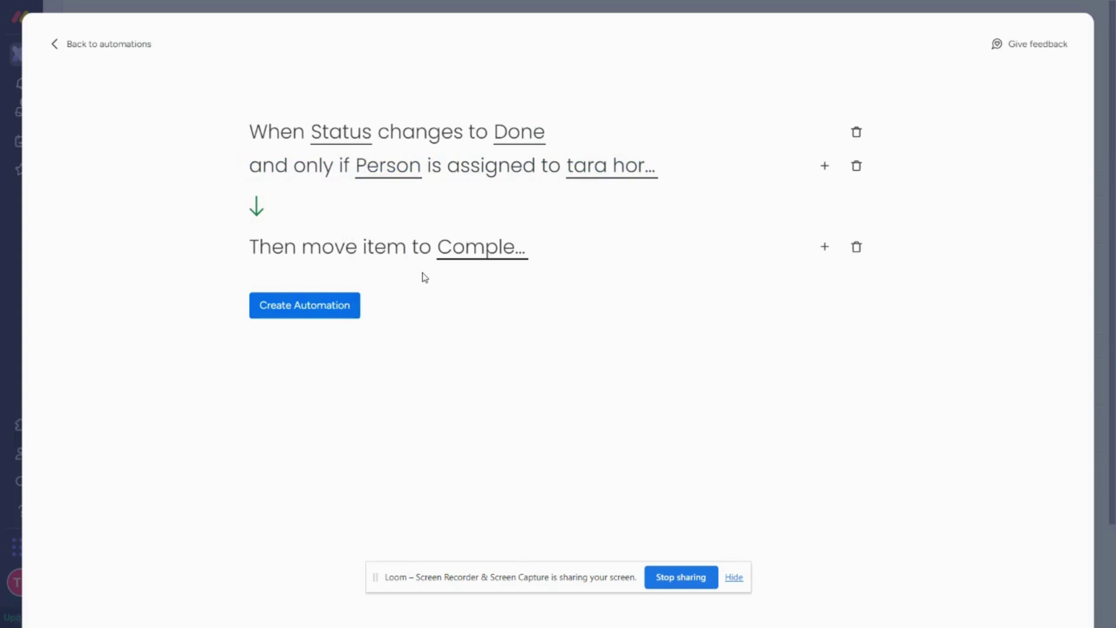
left_click(857, 167)
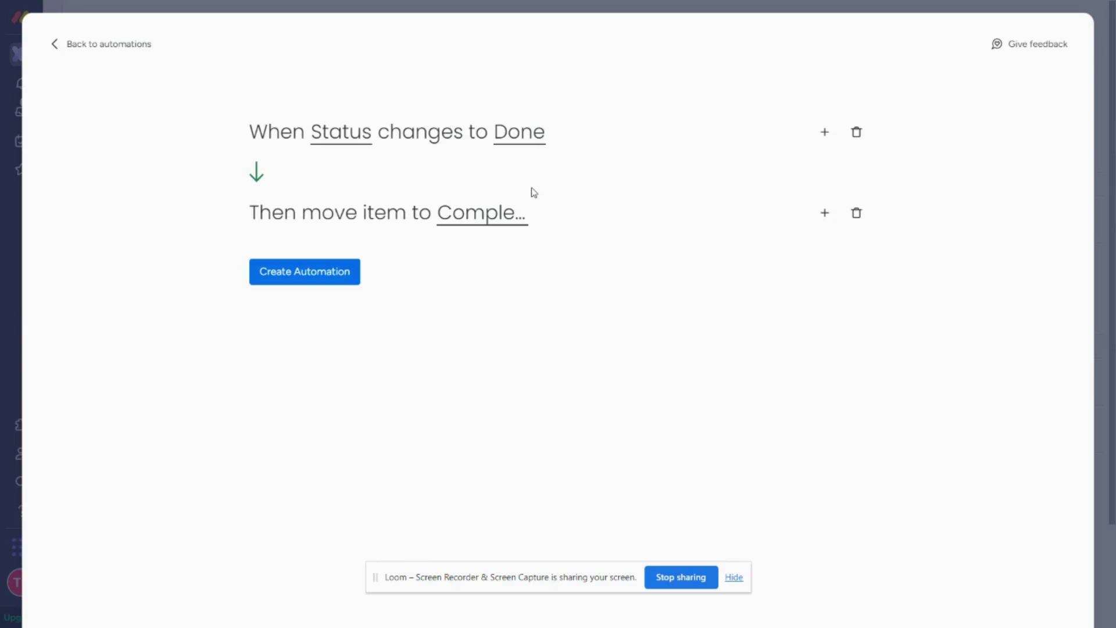
- Create the custom automation, close Board Automations, and set Find a website designer to Done
left_click(311, 272)
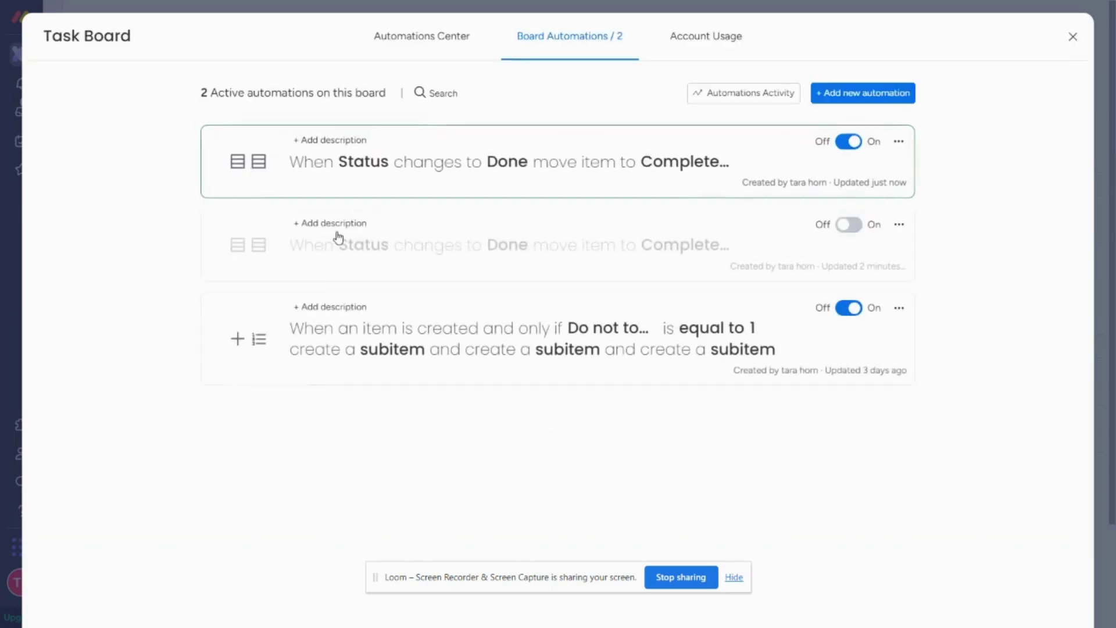
left_click(1073, 36)
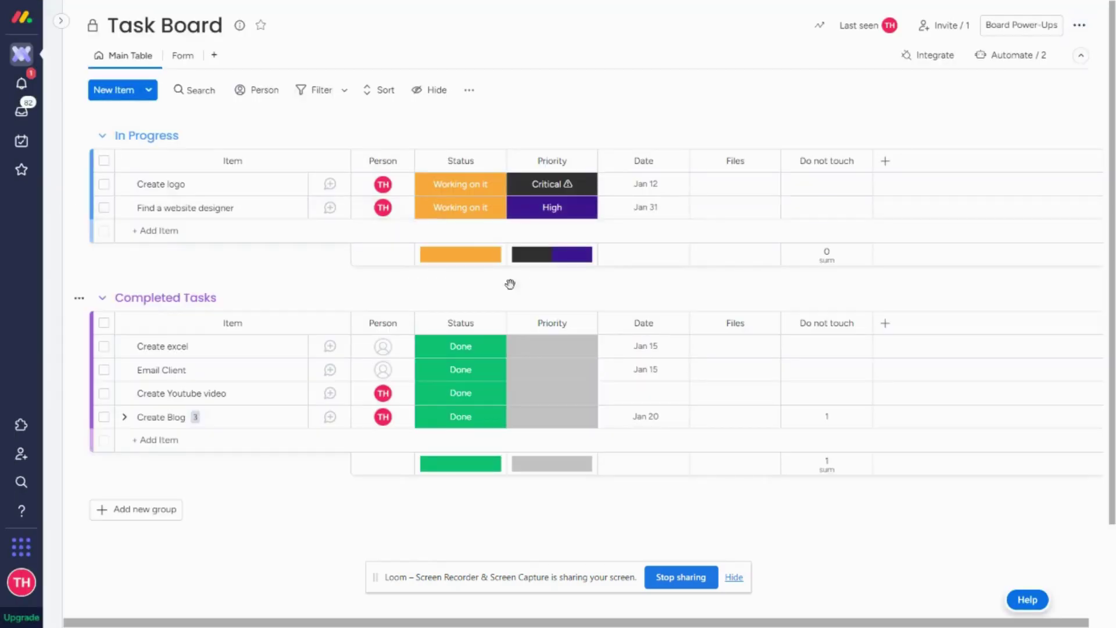
left_click(464, 215)
left_click(466, 301)
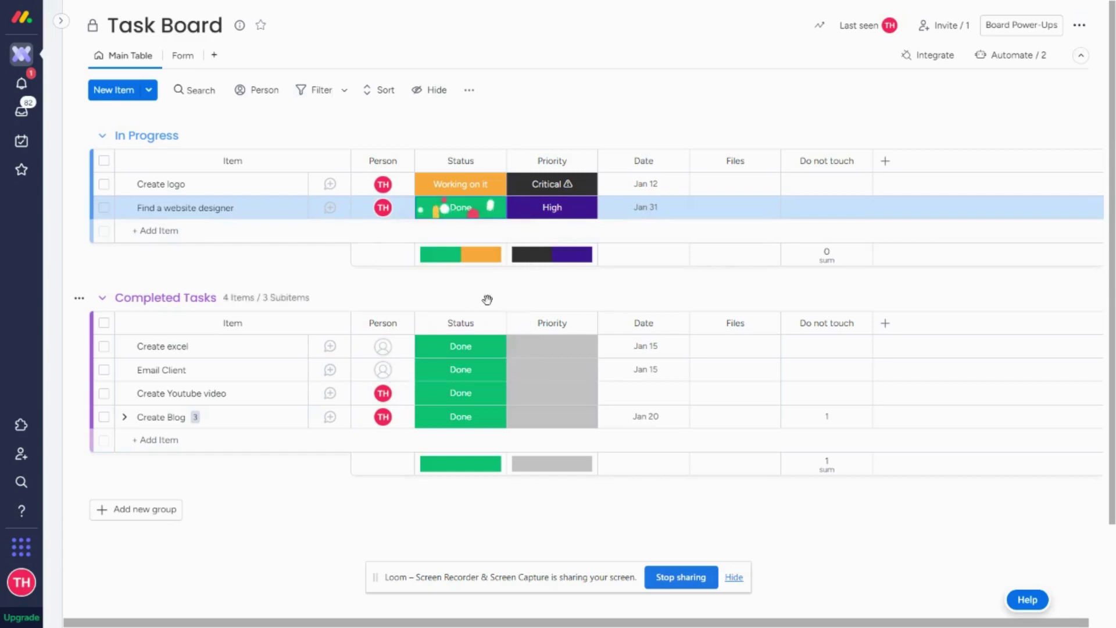